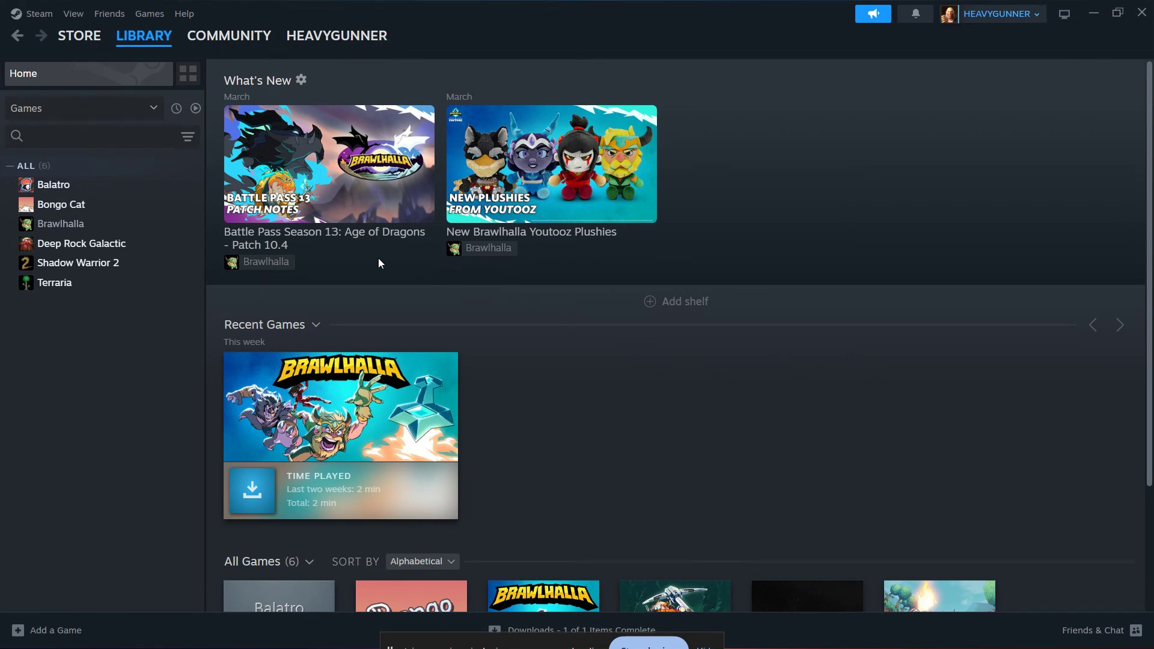
Step: Review the Downloads settings in Steam, including the Clear Download Cache option, and close the settings
left_click(38, 13)
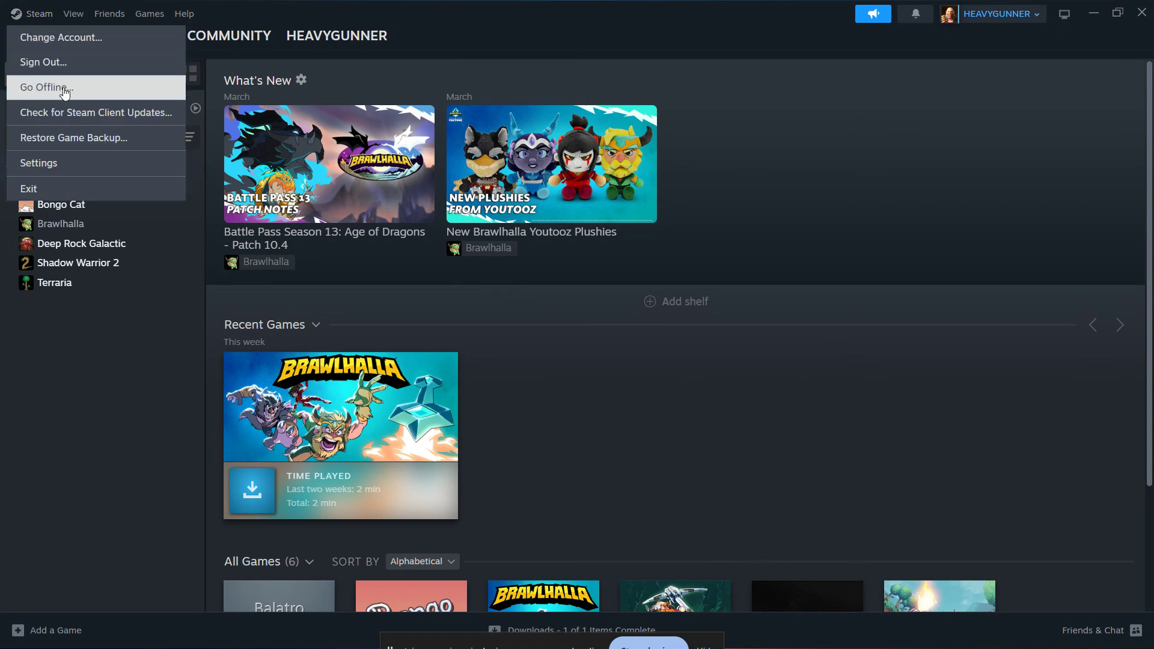
left_click(73, 173)
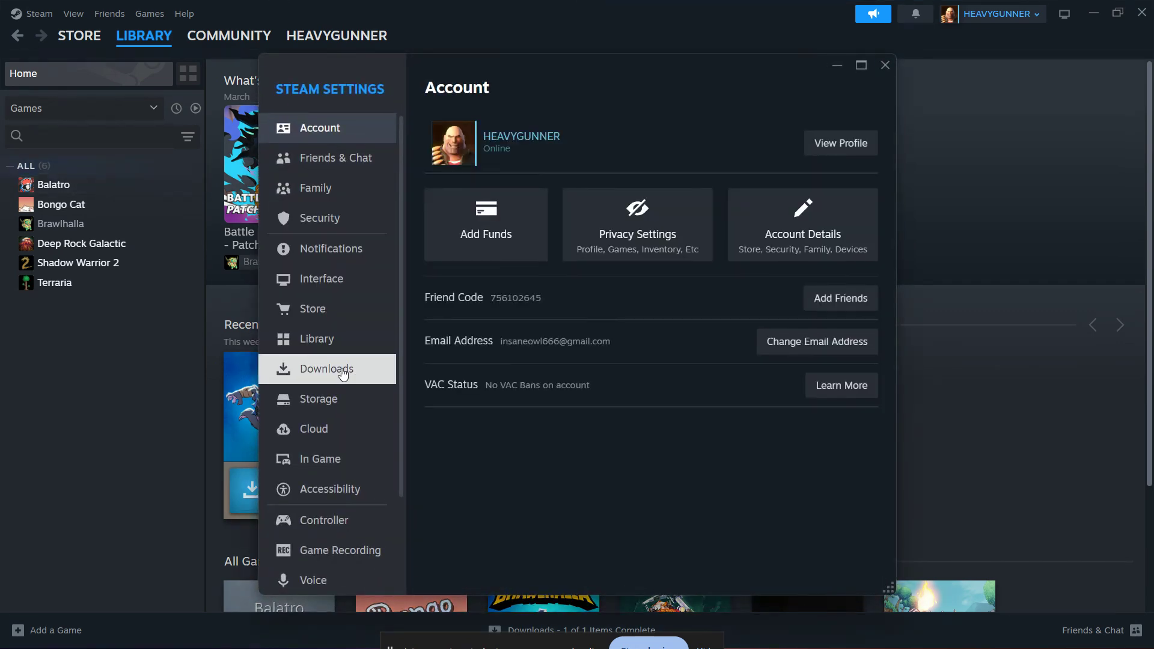
left_click(342, 371)
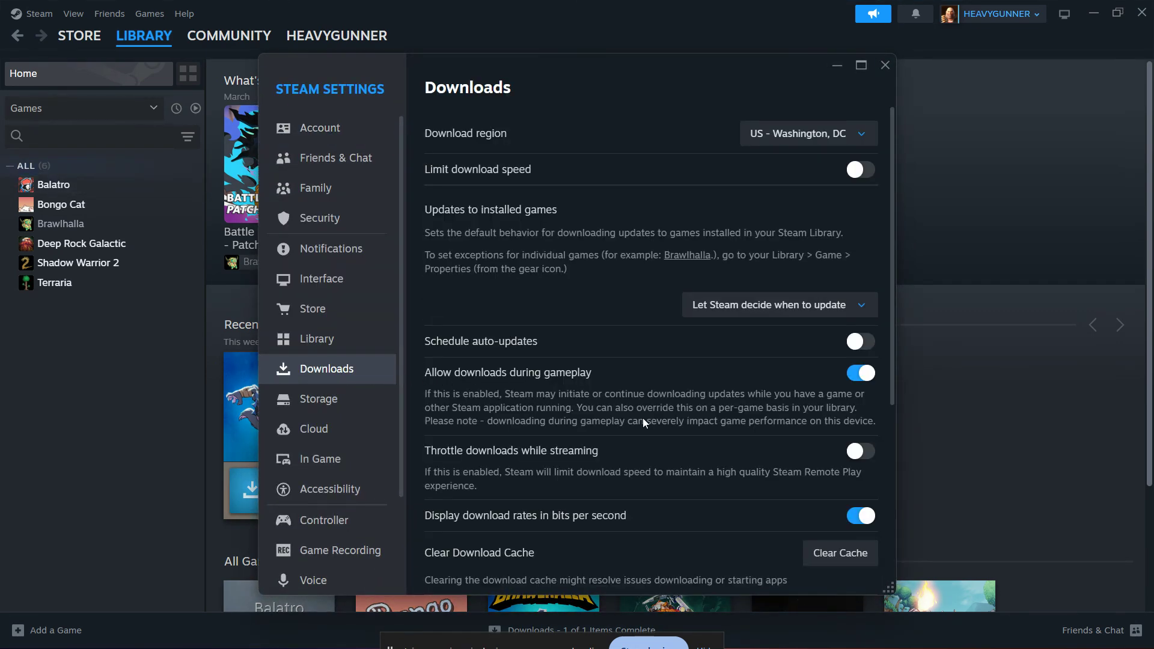
scroll(646, 426, "down", 3)
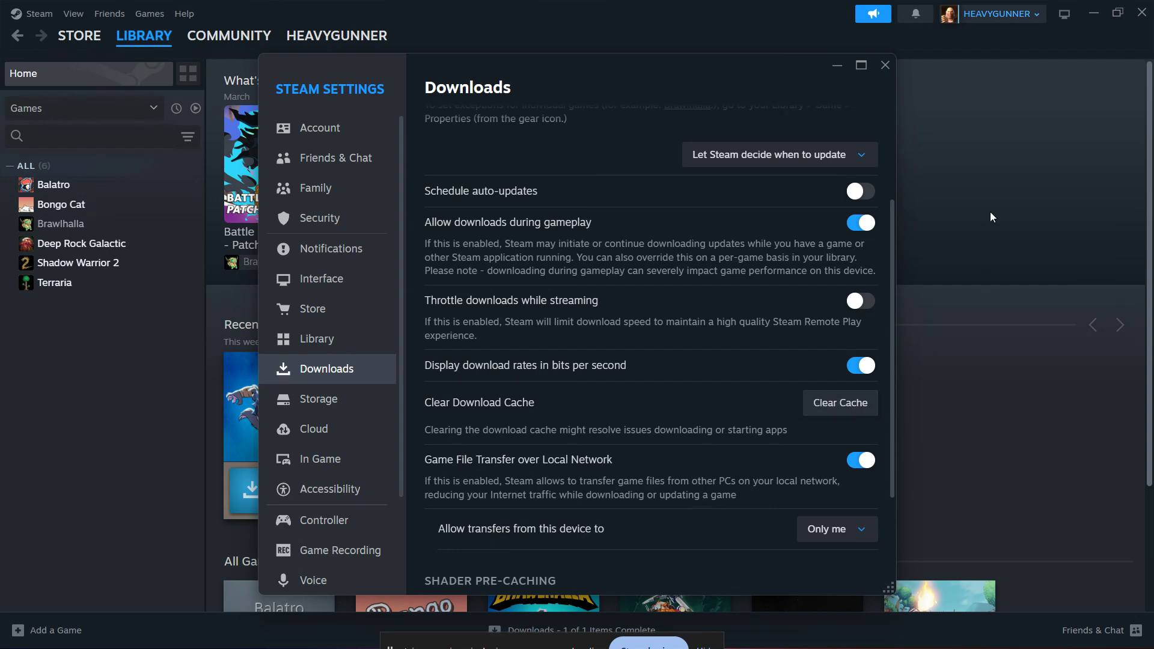
left_click(892, 67)
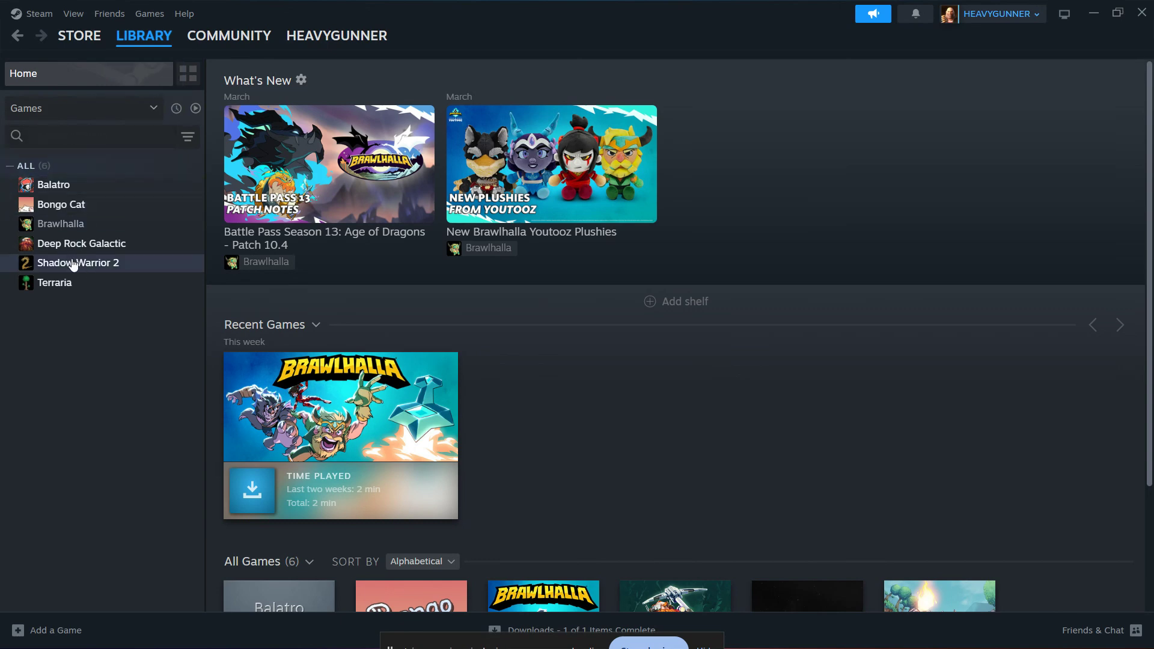
Step: Verify the integrity of the installed Shadow Warrior 2 game files and close the game's properties
right_click(49, 263)
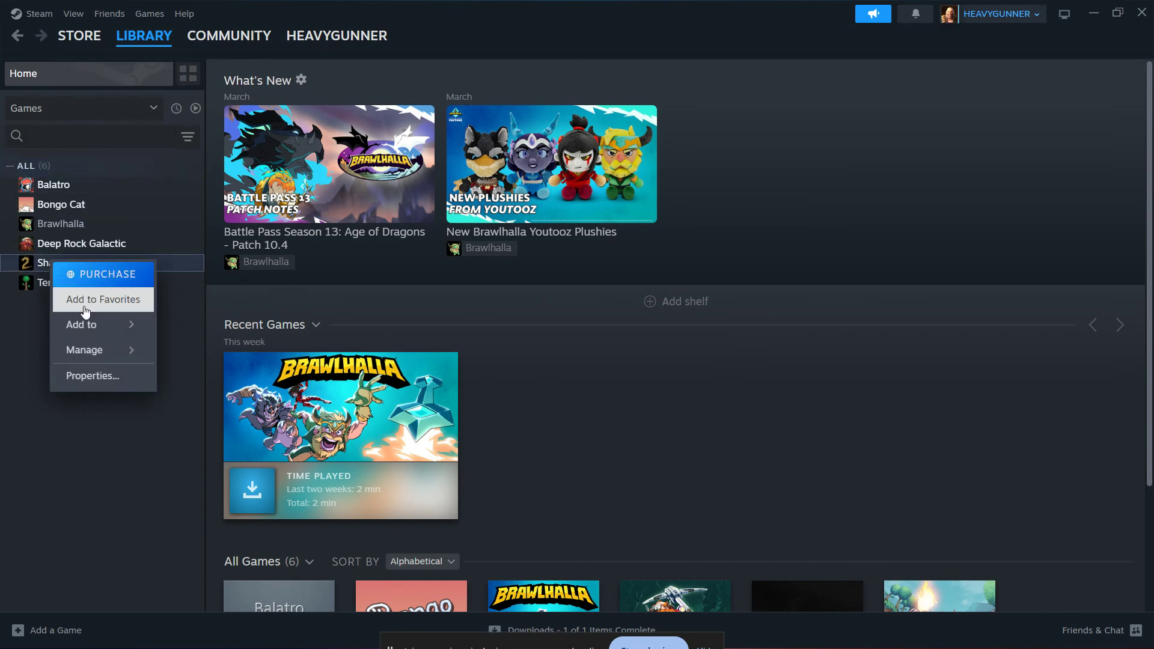
left_click(107, 377)
left_click(304, 248)
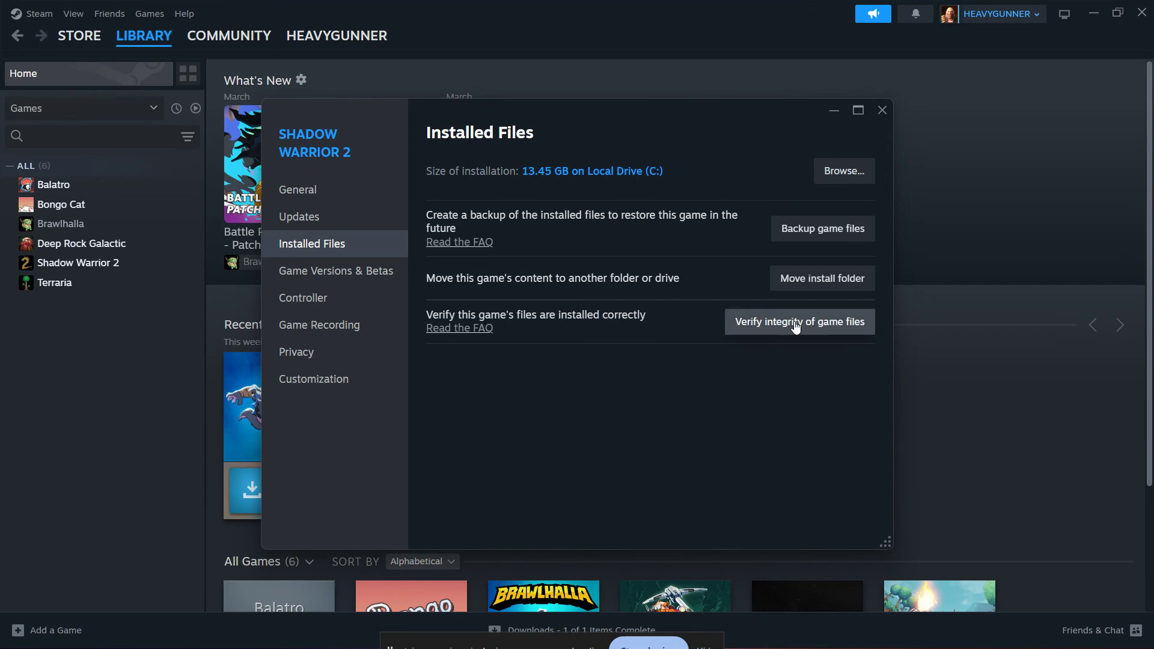
left_click(814, 334)
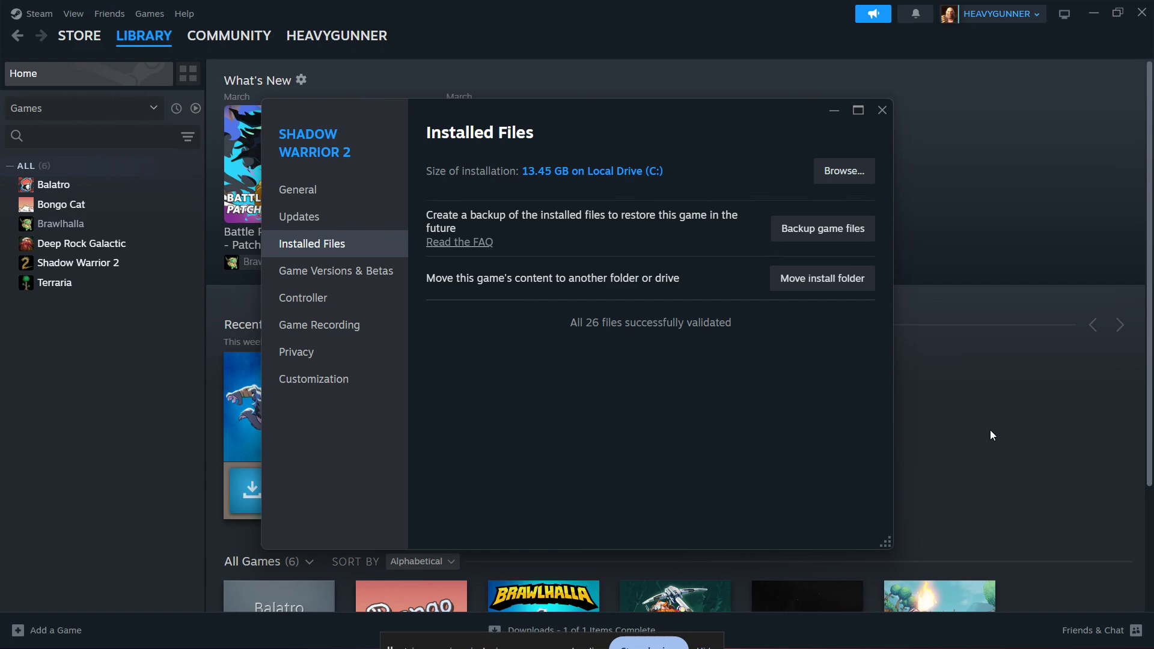
left_click(881, 110)
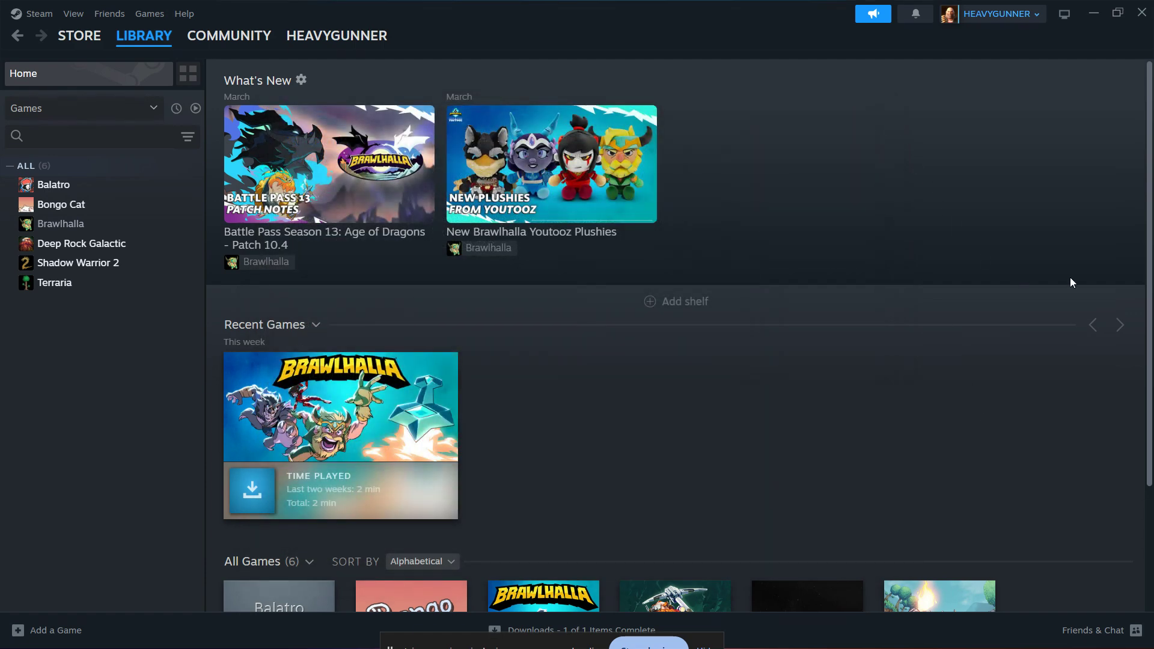
Step: Close the Steam window and inspect the available actions for the Steam and Steam Client Service processes in Task Manager
left_click(1142, 14)
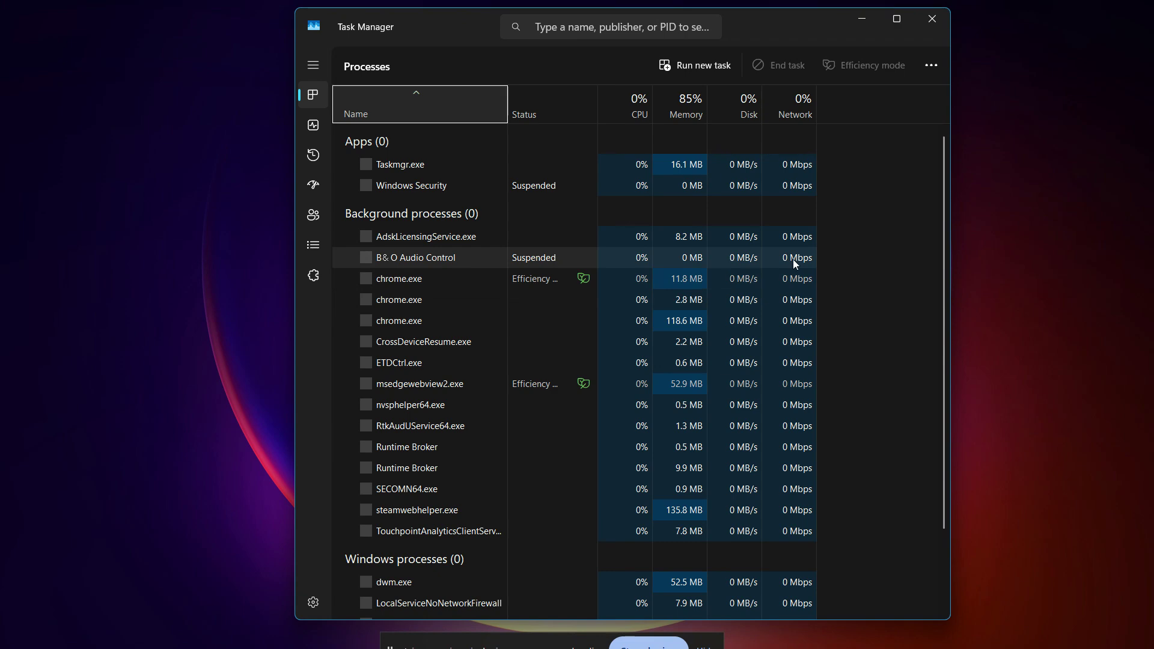
scroll(836, 273, "down", 4)
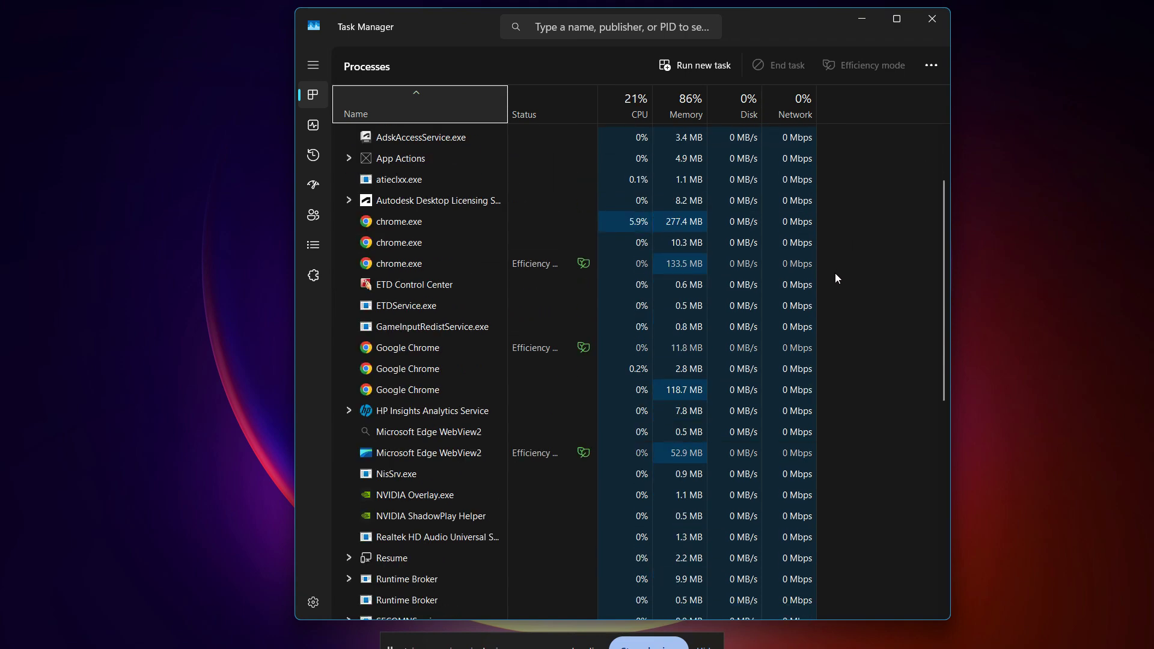
scroll(837, 277, "down", 5)
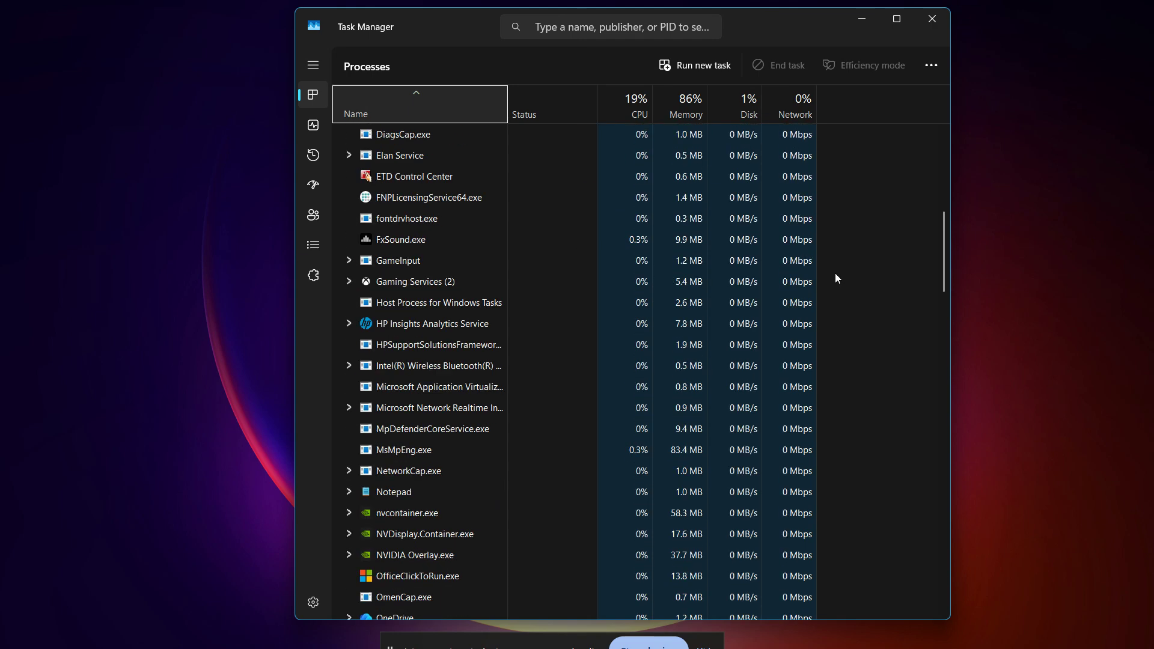
scroll(836, 274, "down", 4)
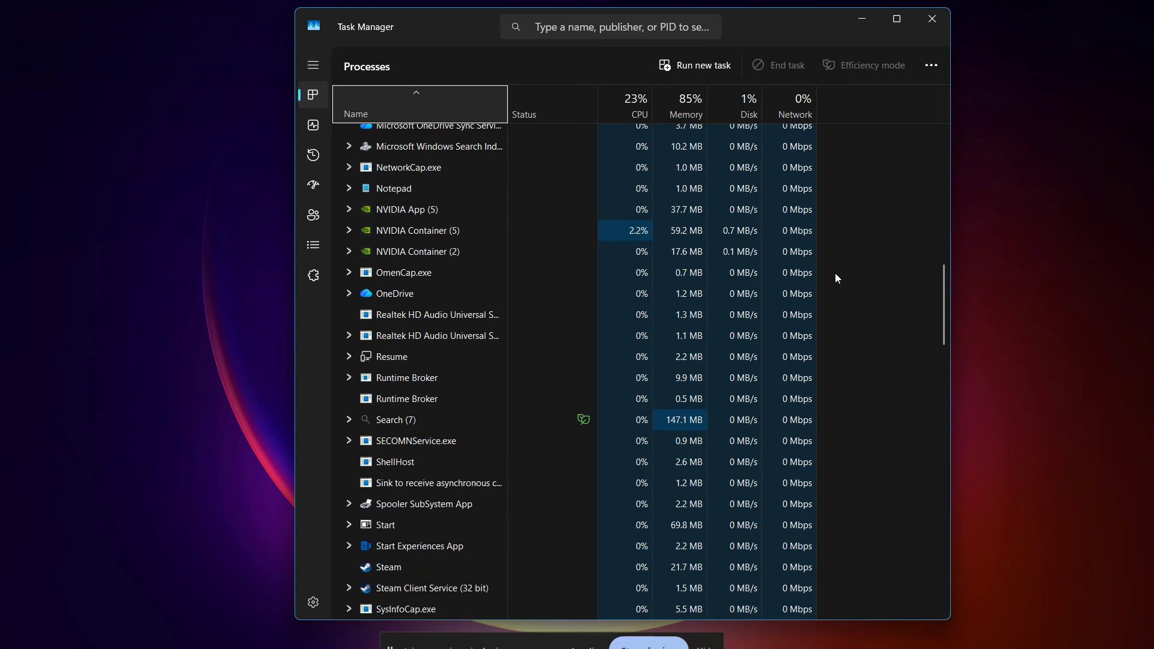
scroll(399, 561, "down", 3)
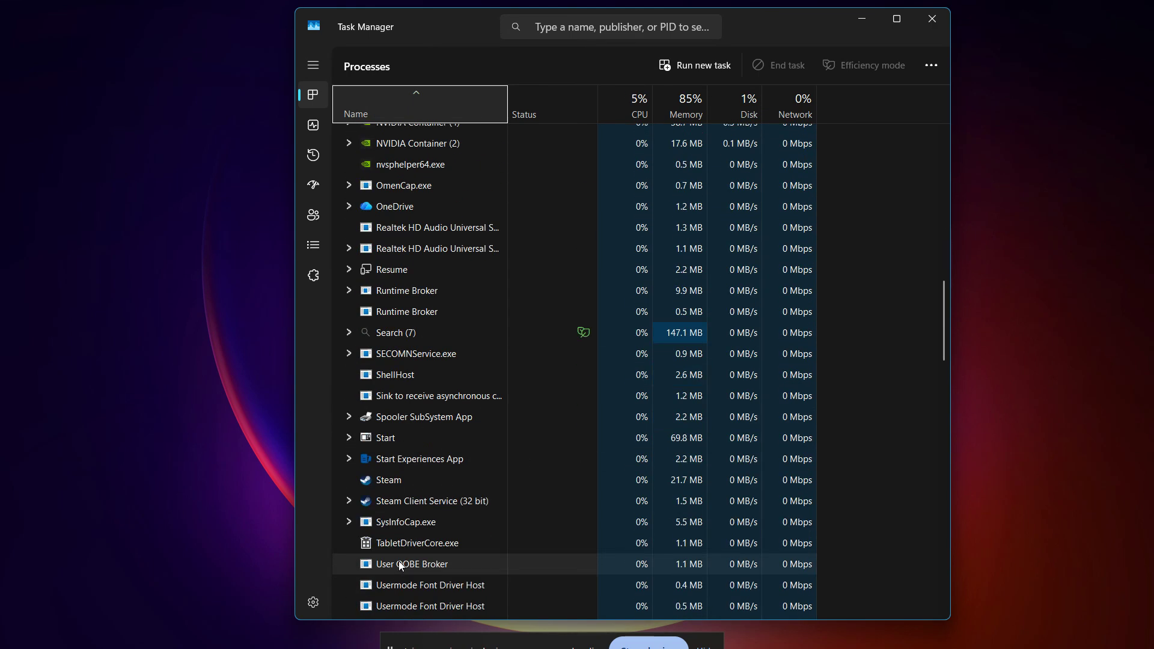
right_click(375, 377)
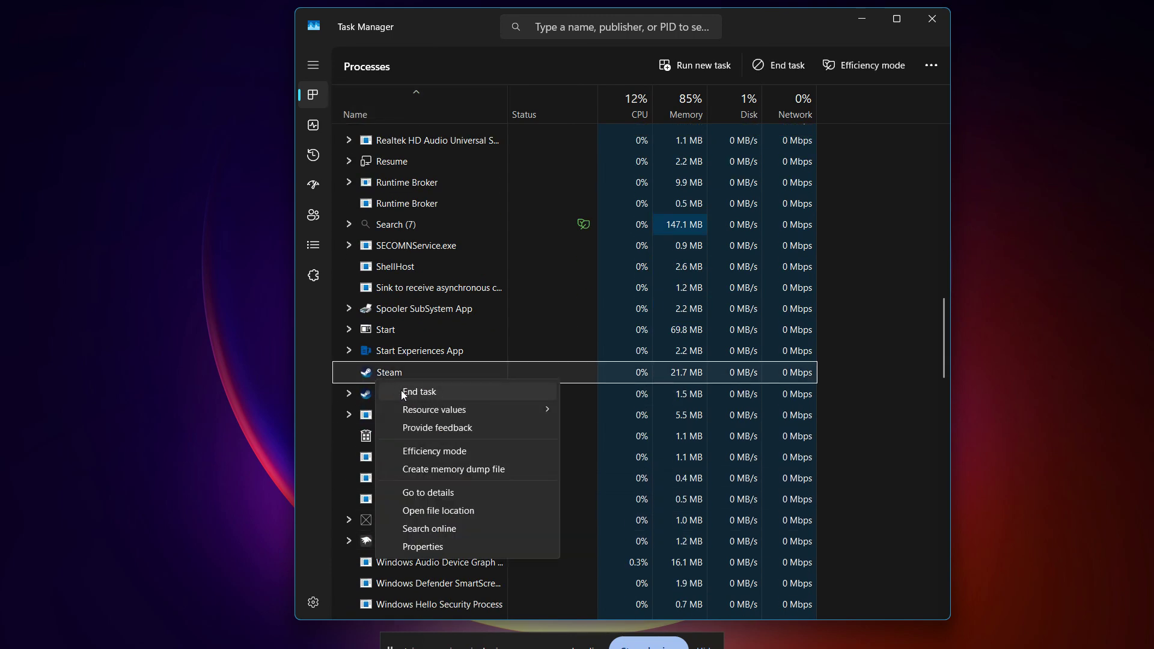
right_click(368, 396)
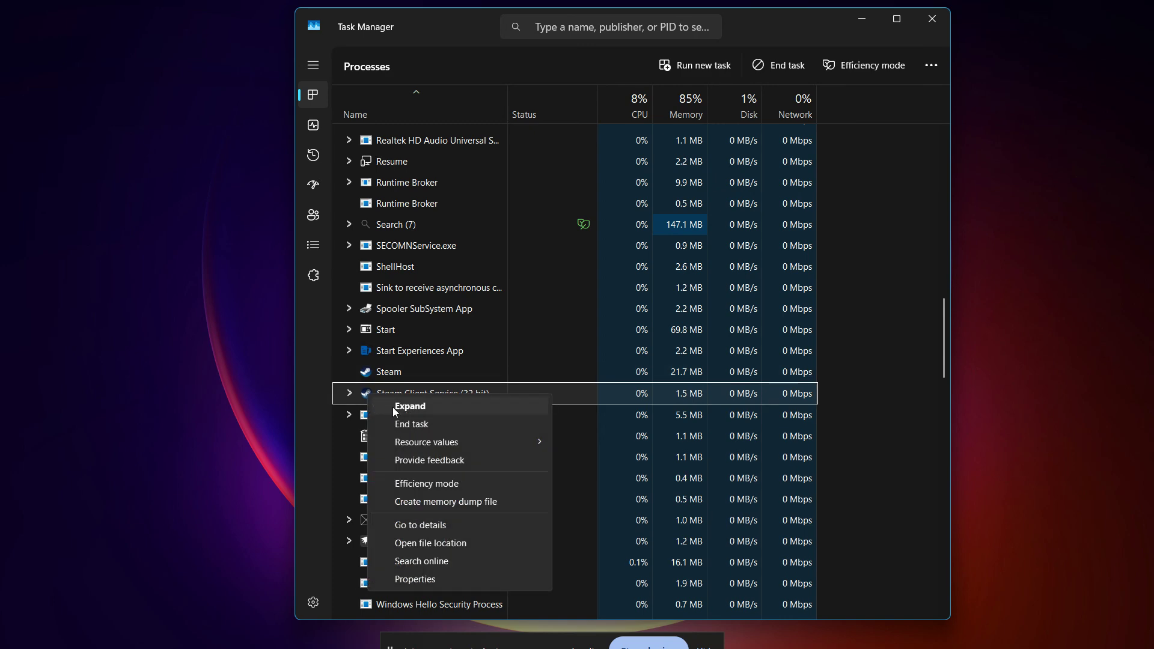
left_click(1003, 285)
Step: View the computer's power options, including Restart, without choosing one, and return to Steam
key("super")
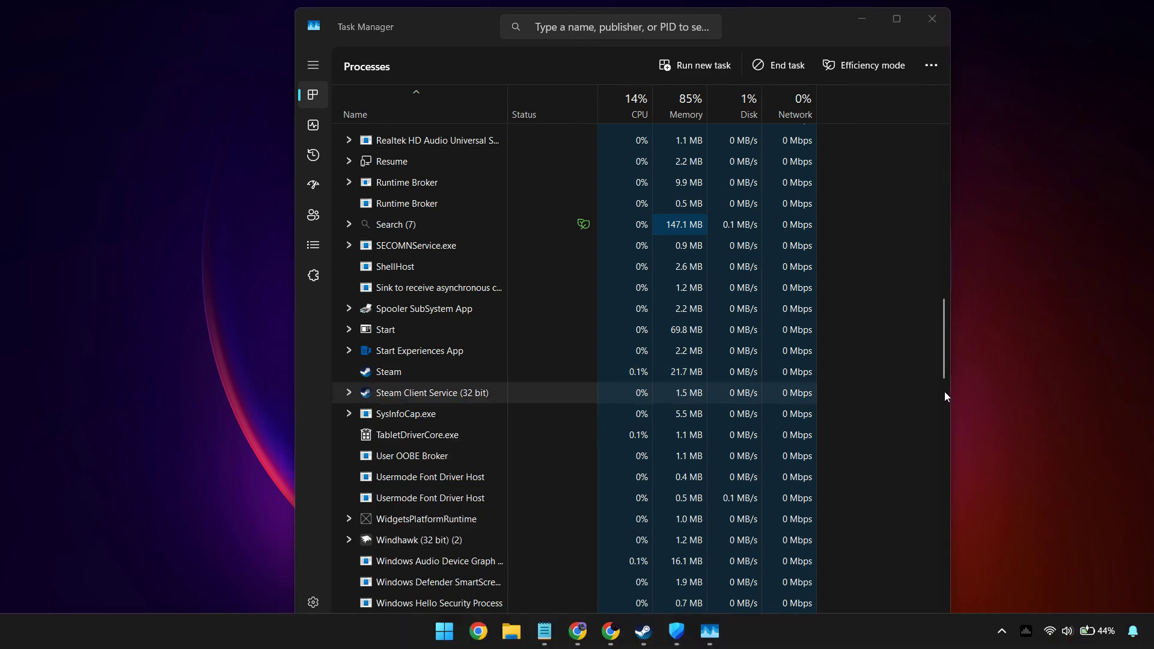
left_click(680, 576)
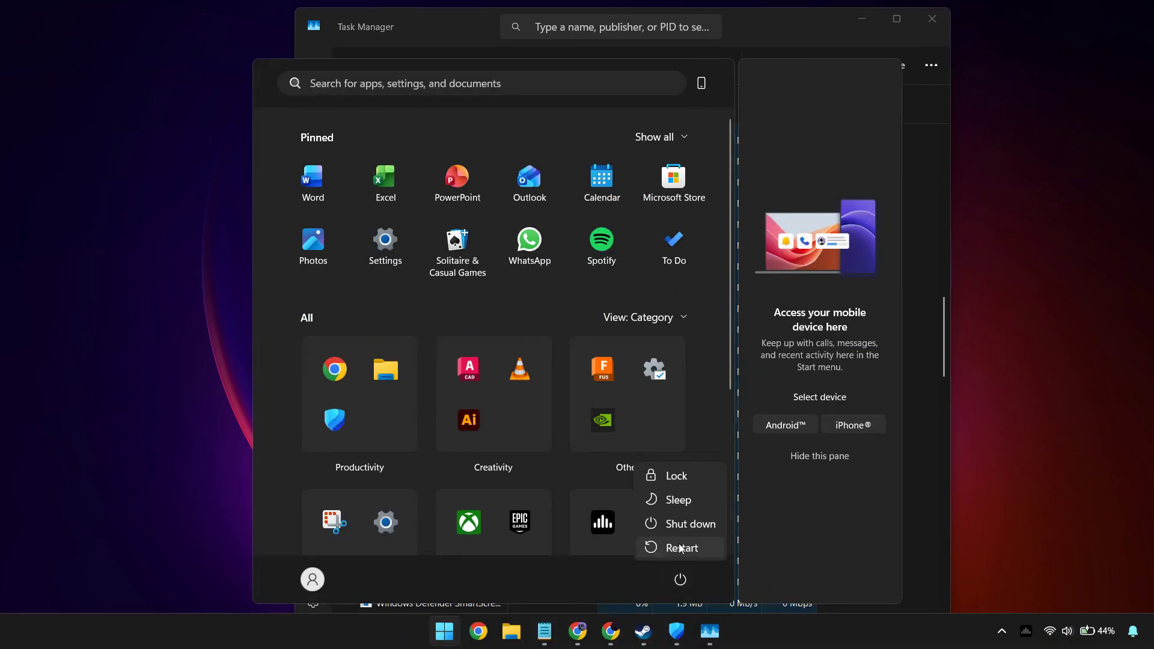
left_click(648, 641)
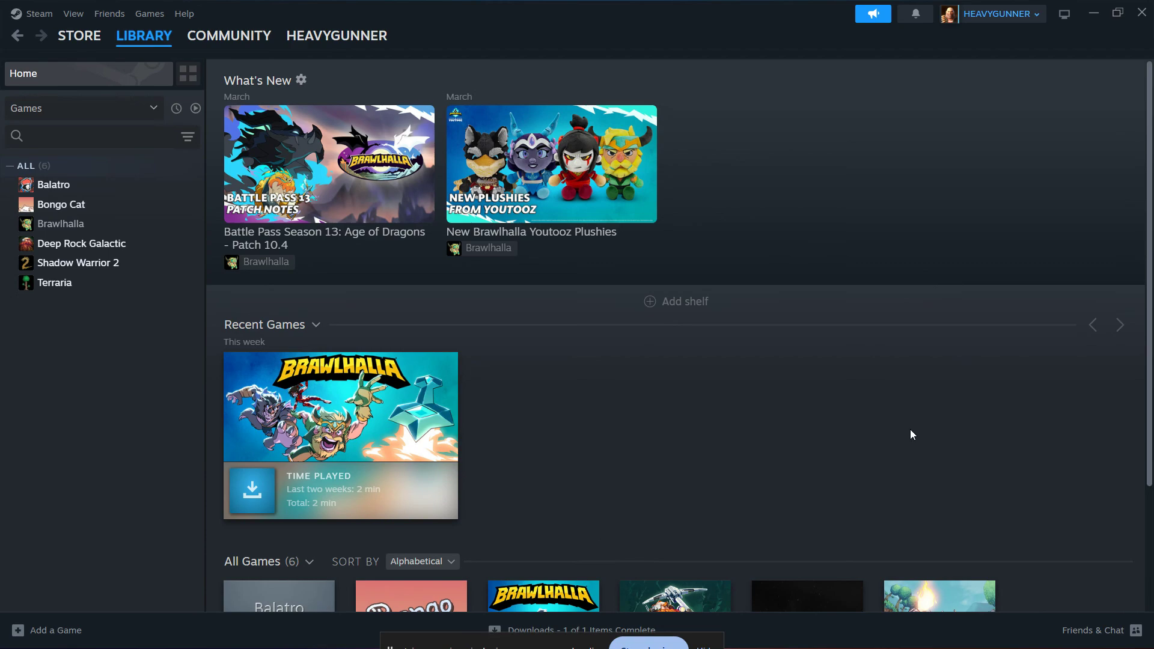
Step: Check the Windows Security firewall permissions for Steam and Steam Web Helper on private and public networks, leaving the list without changes
key("super")
type("secu")
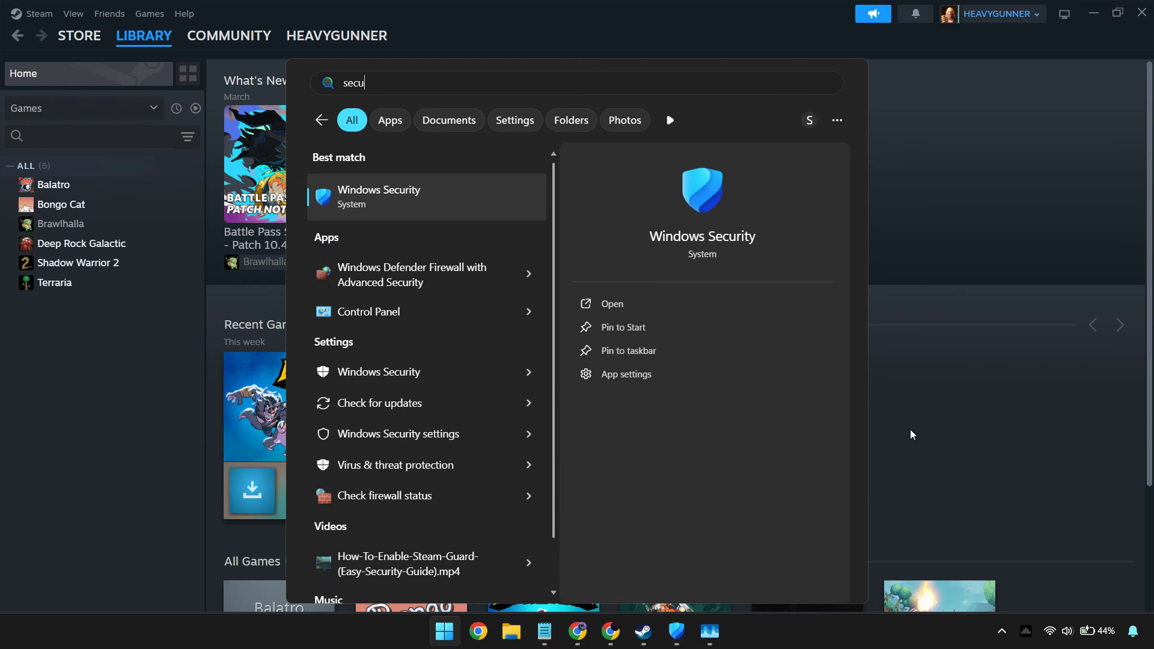
key("Return")
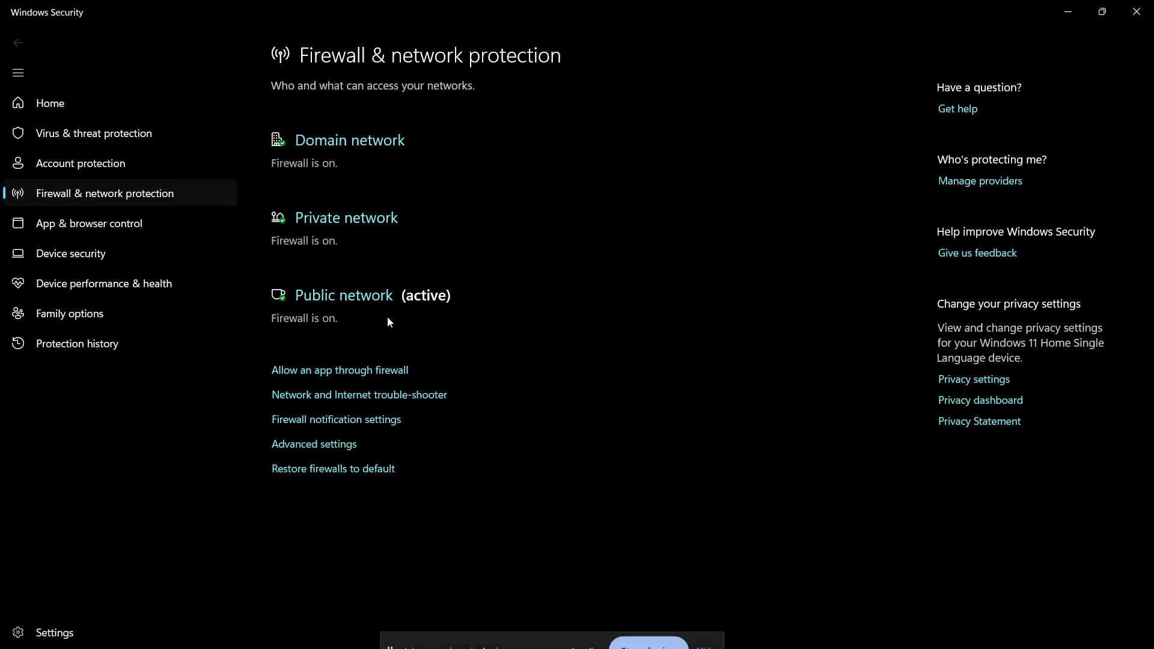
left_click(361, 370)
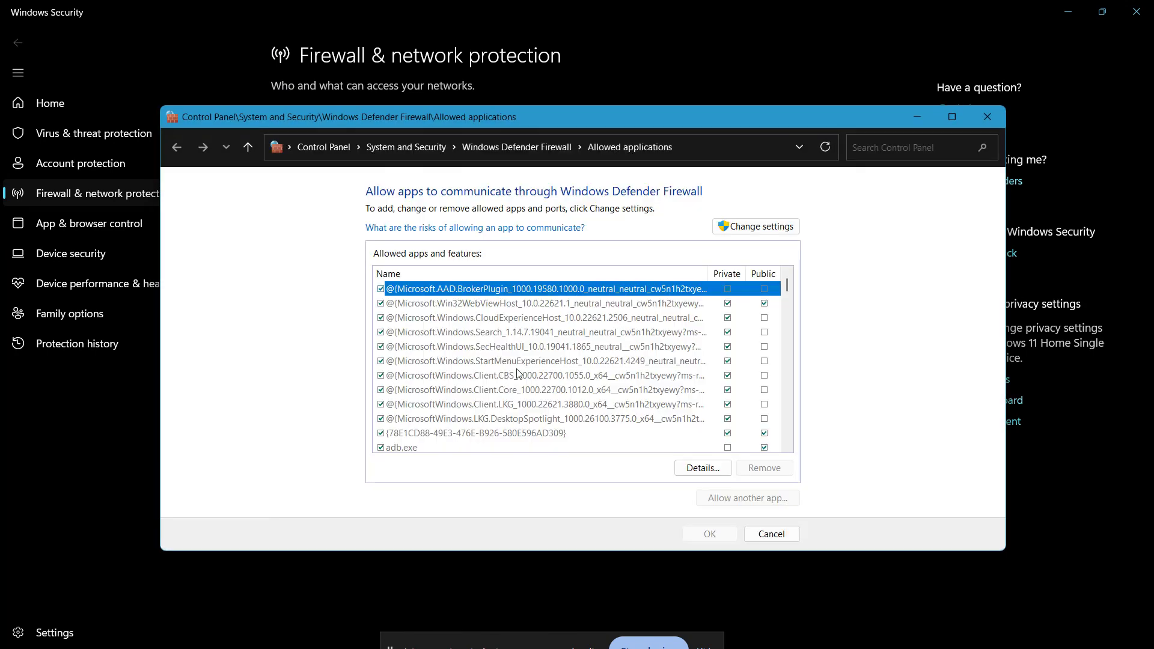
left_click_drag(790, 288, 789, 390)
left_click(448, 352)
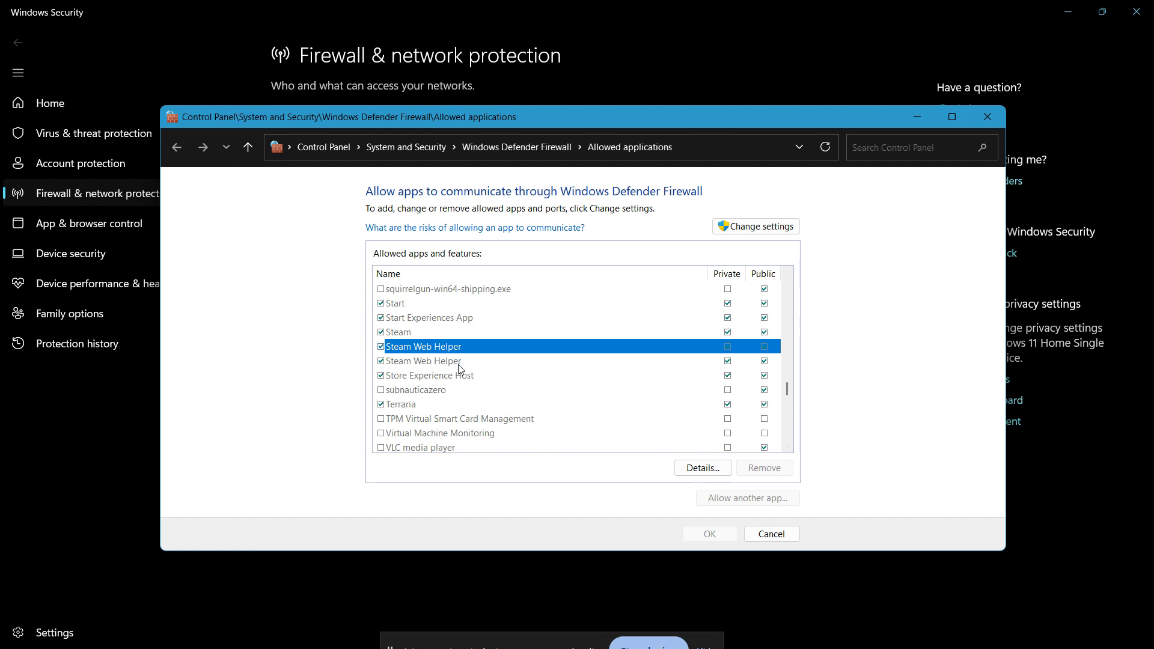
left_click(458, 364)
left_click(464, 376)
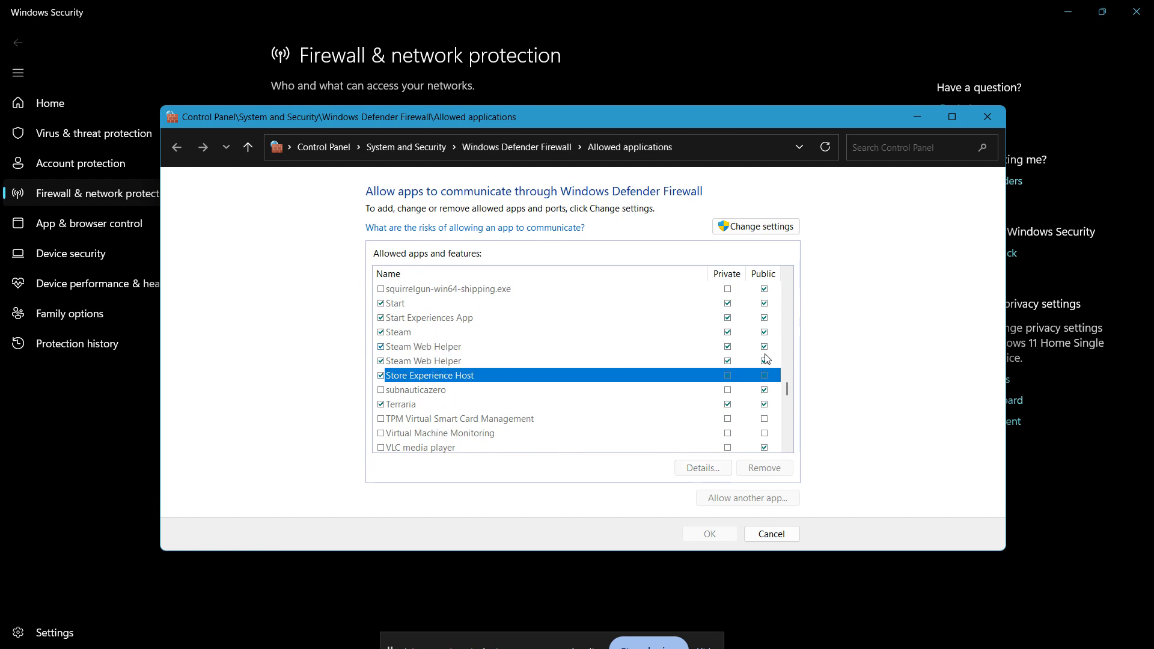
left_click(771, 534)
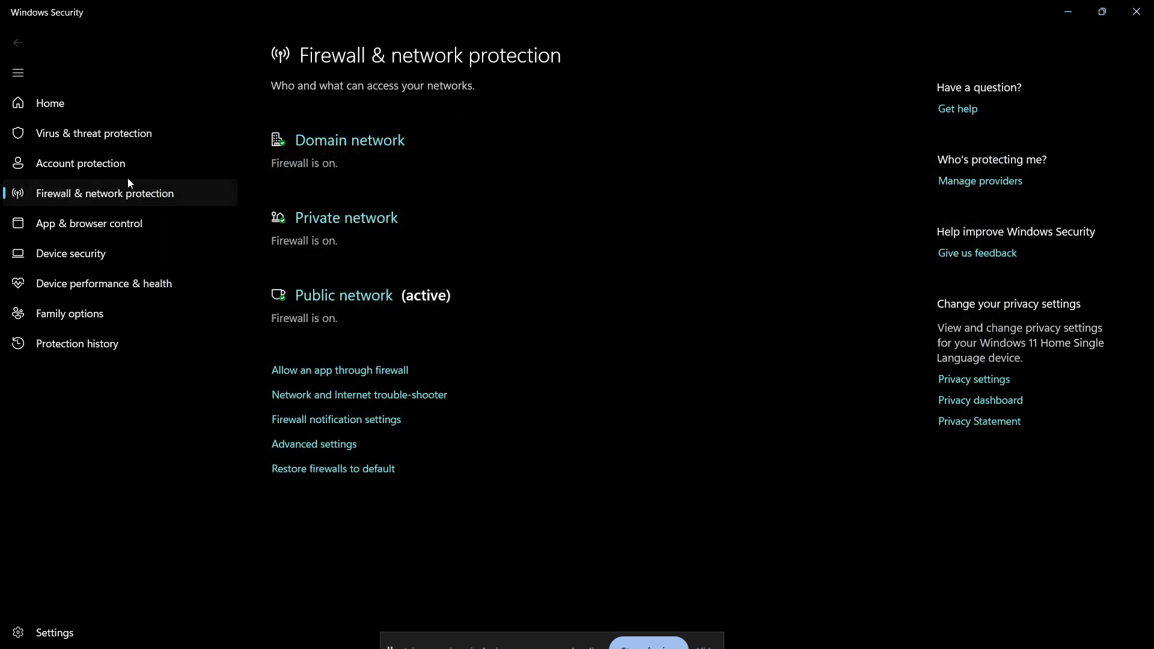
Step: Review the real-time protection option in the virus and threat protection settings and put Windows Security out of view
left_click(113, 133)
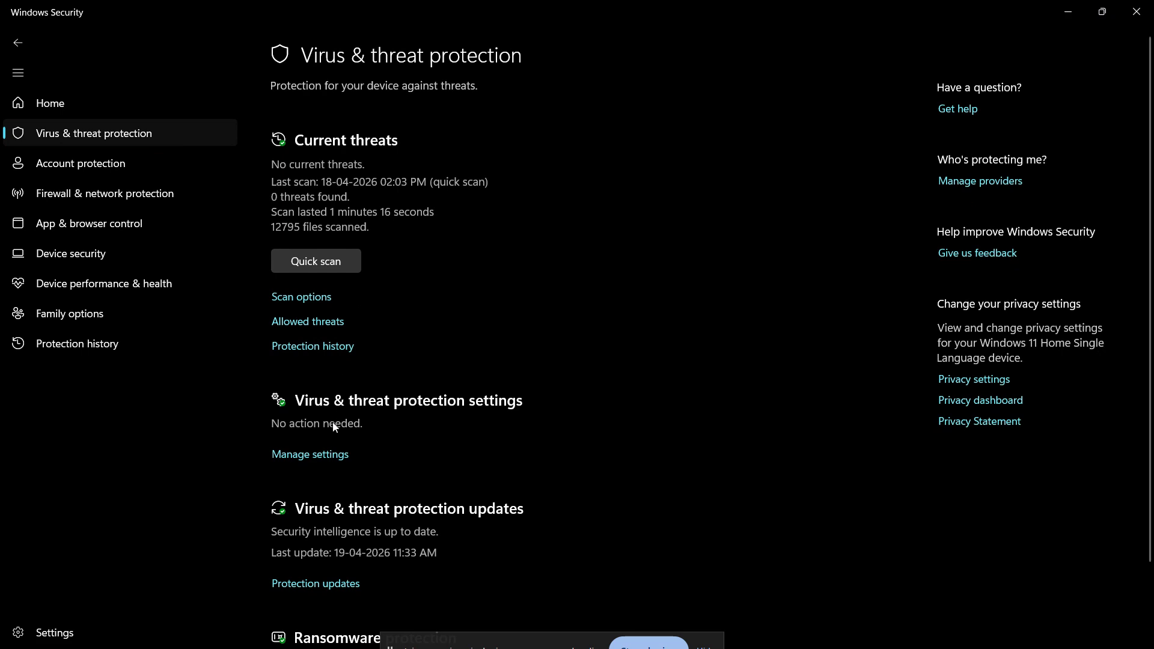
left_click(321, 454)
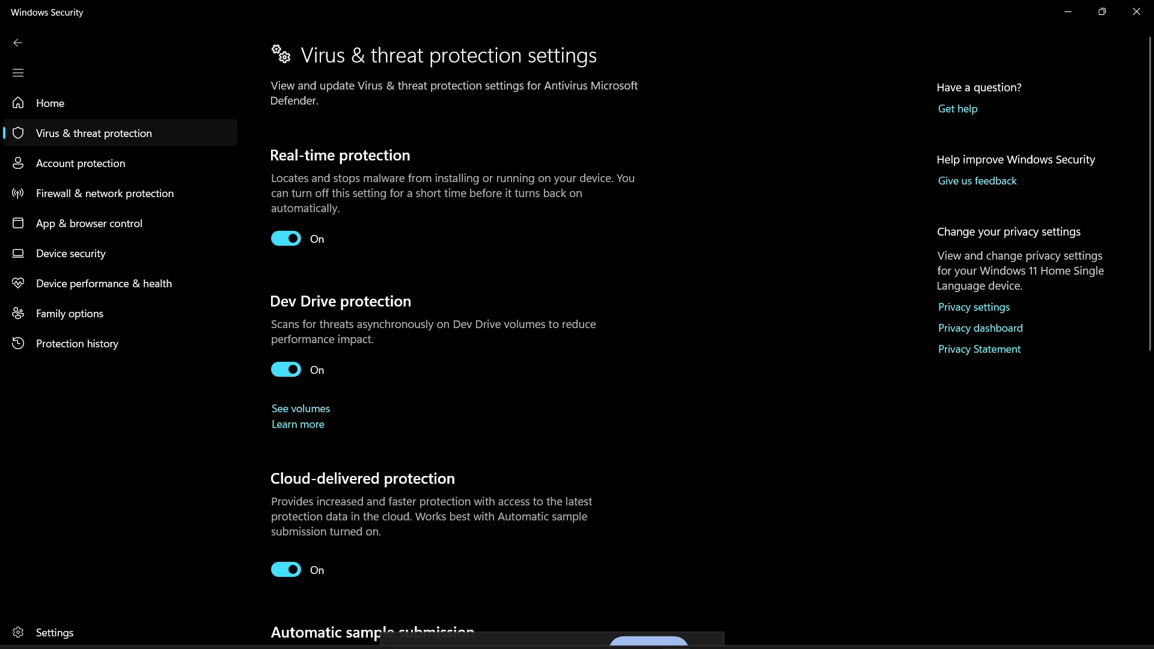
left_click(678, 632)
Step: Find Steam through Windows search and run it as administrator
key("super")
type("steam")
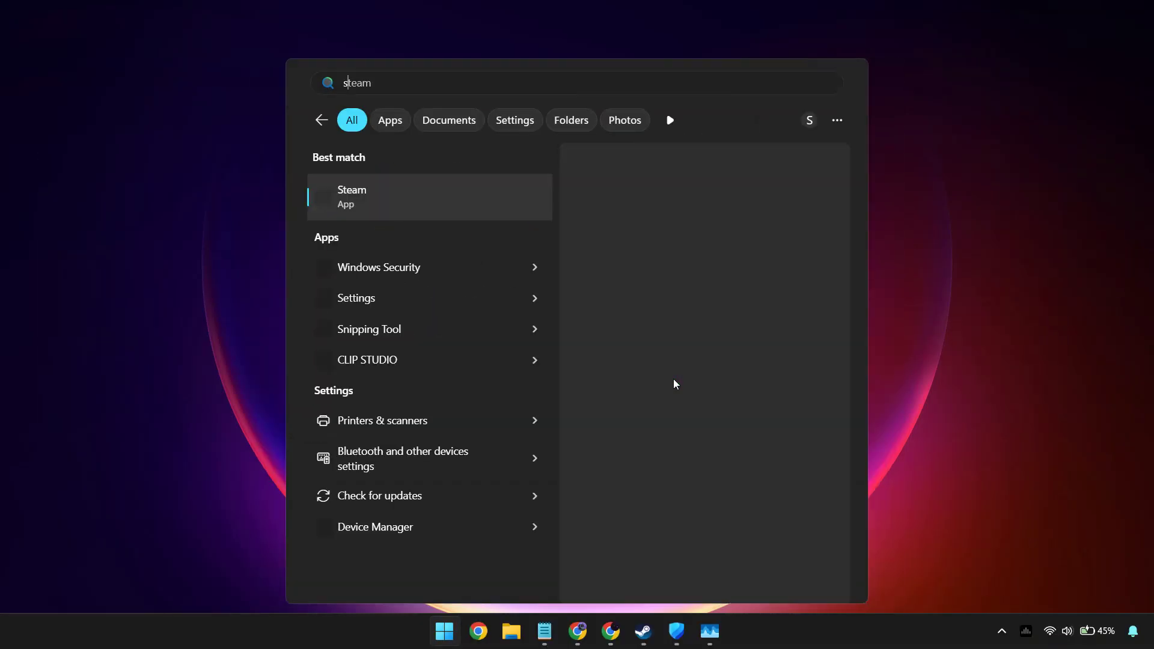
right_click(352, 190)
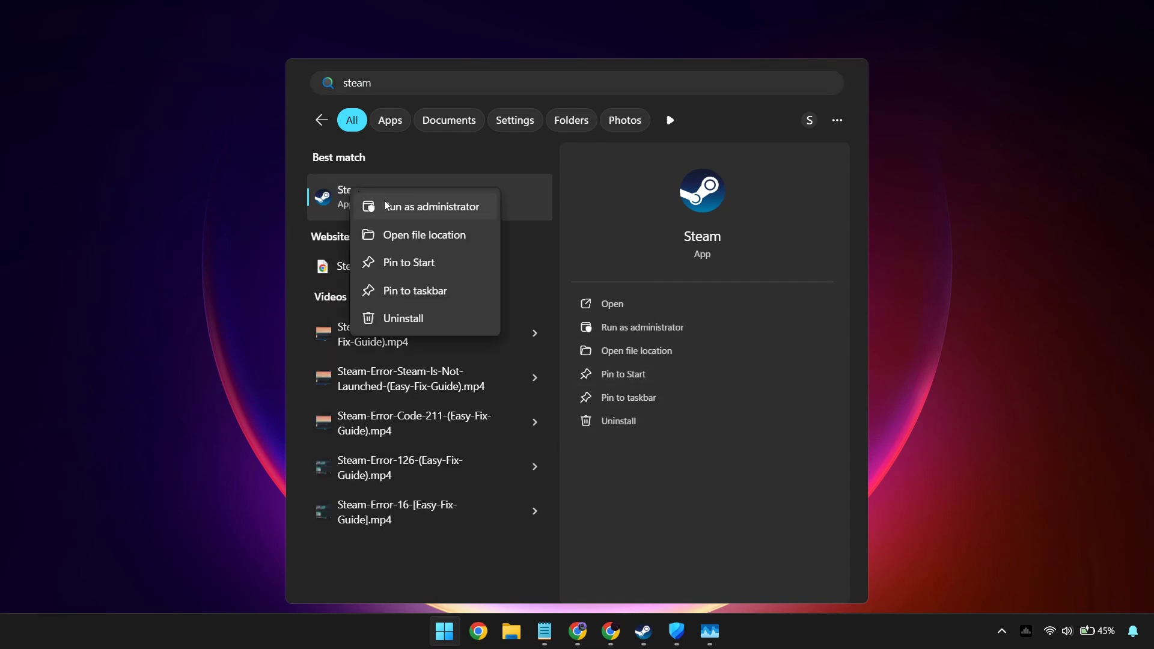
left_click(451, 210)
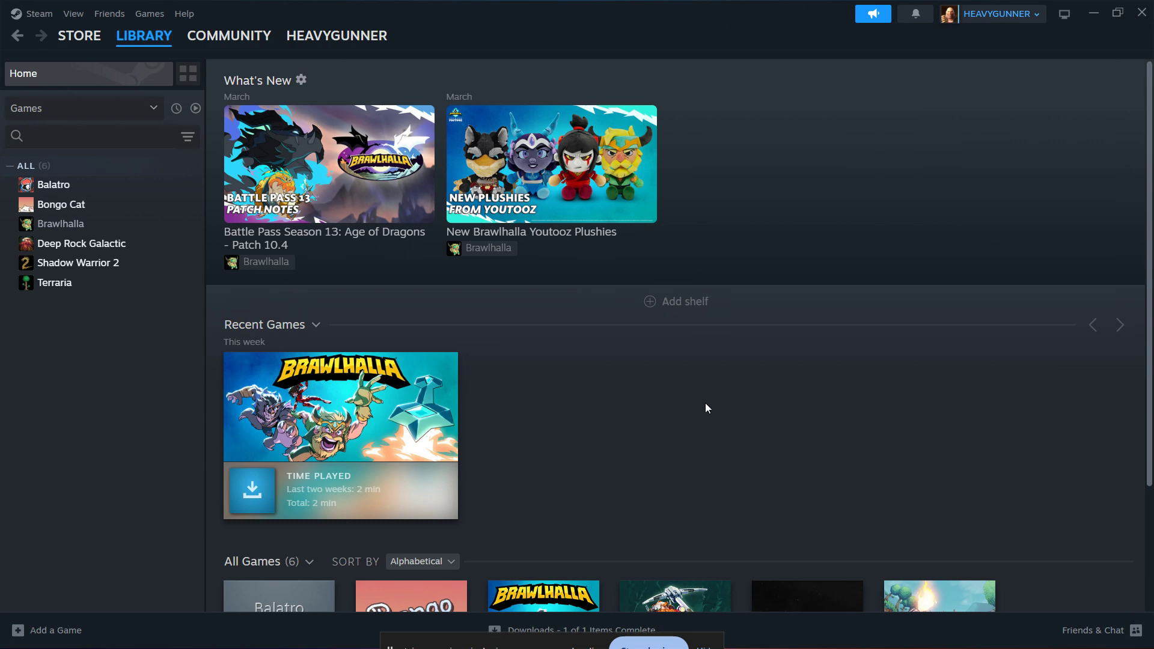
Step: Search Windows for Steam and open its shortcut's file location in File Explorer
key("super")
type("stea")
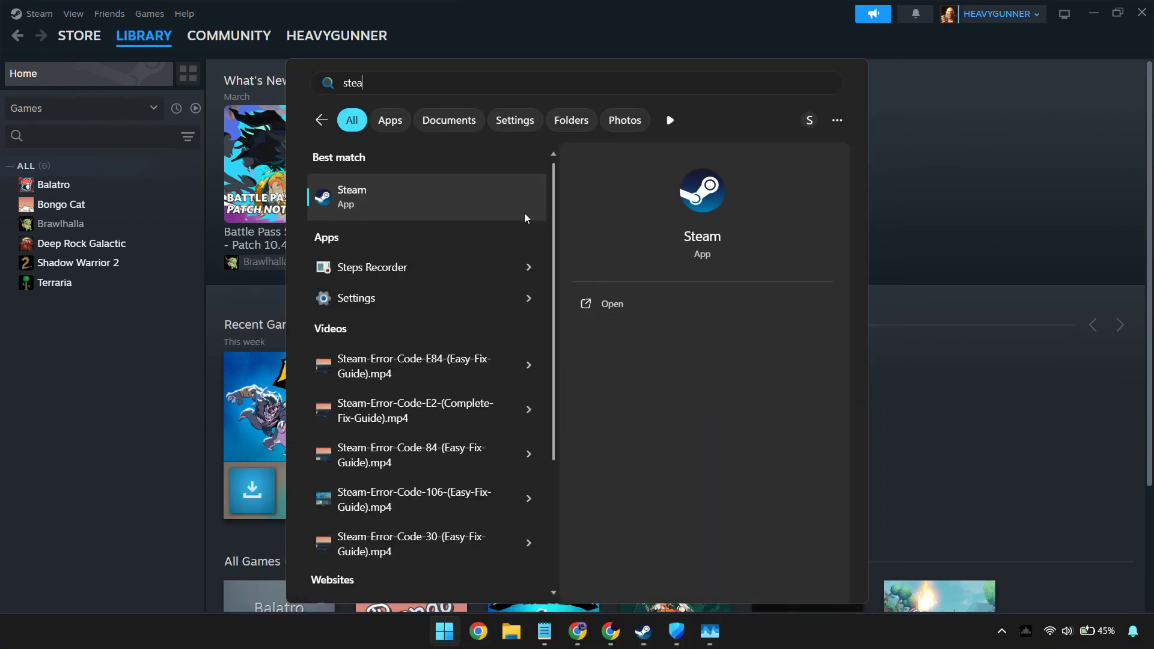
right_click(427, 208)
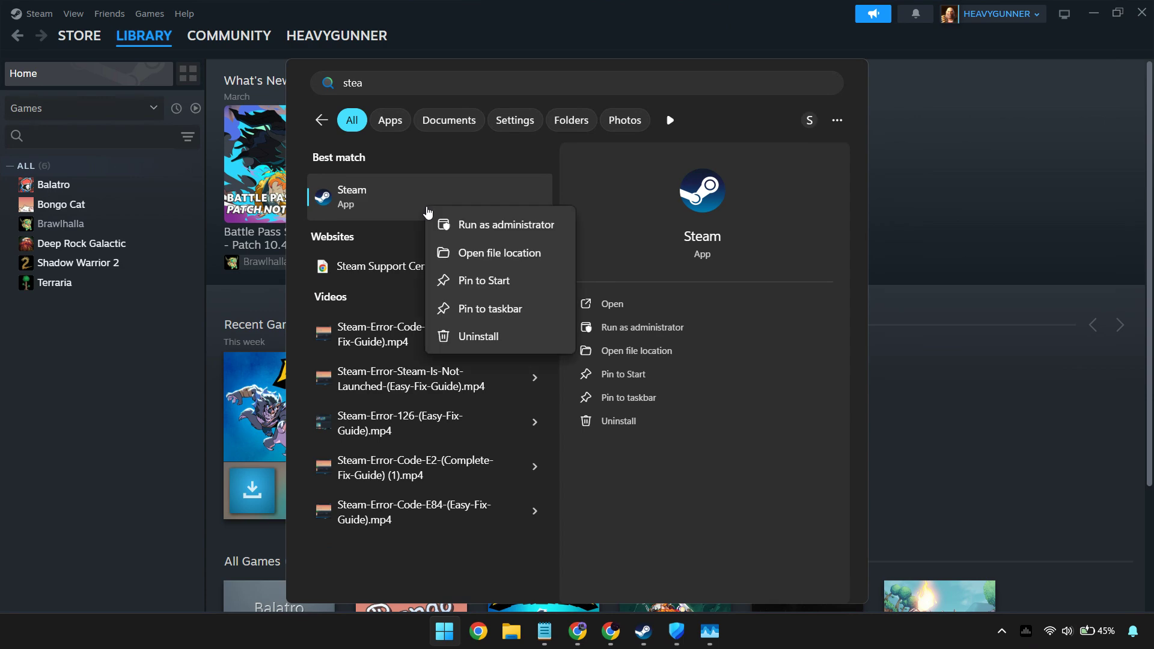
left_click(479, 252)
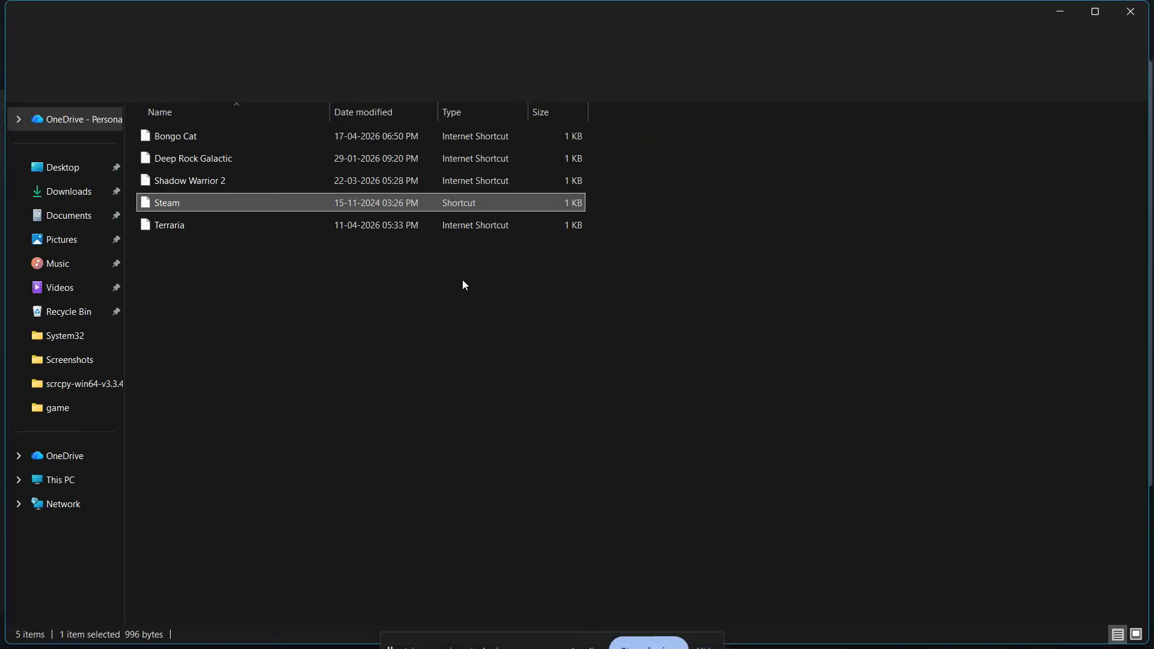
Step: Review the Compatibility settings of the Steam shortcut, cancel its properties without changes, and return to Steam
right_click(150, 206)
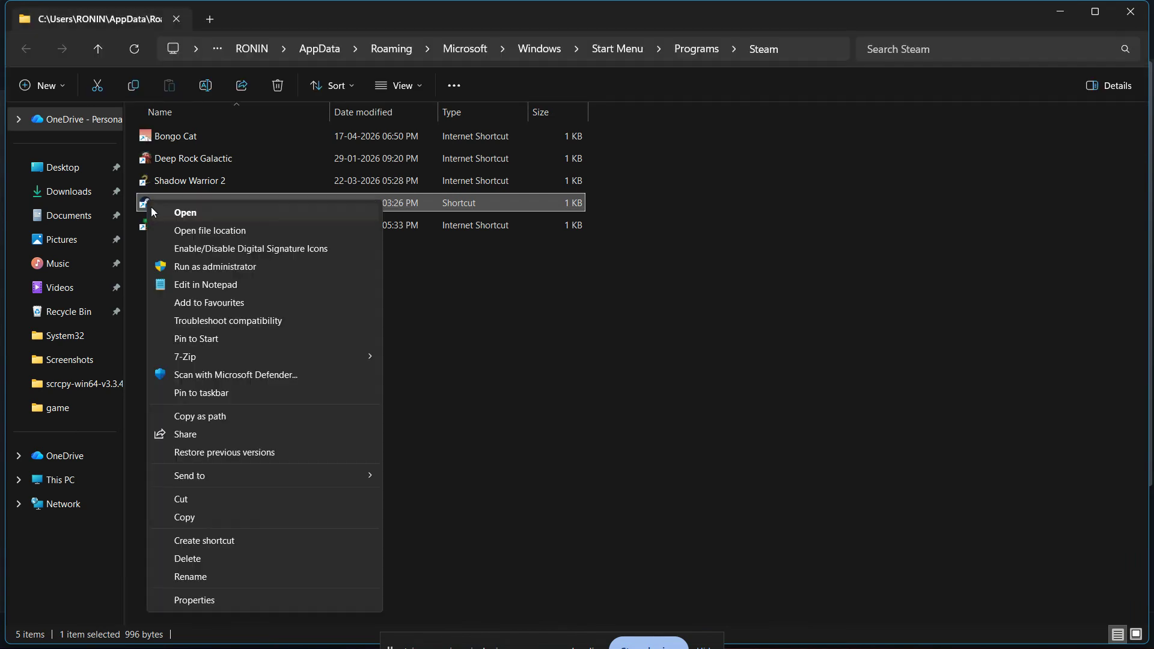
left_click(261, 598)
left_click(329, 254)
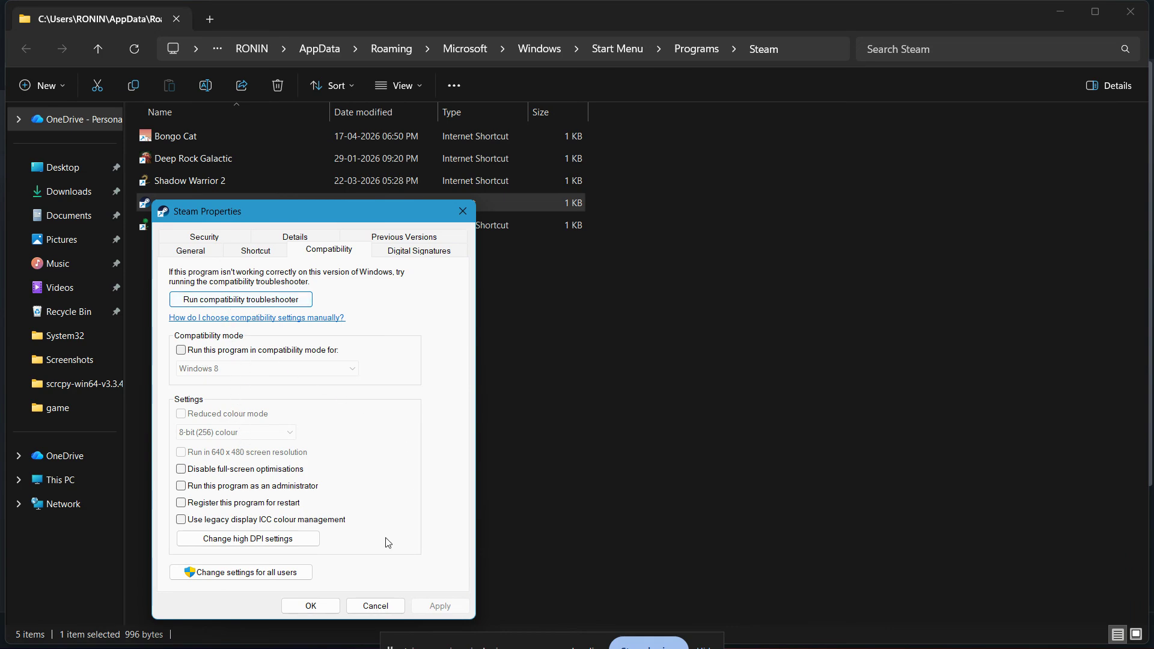
left_click(385, 606)
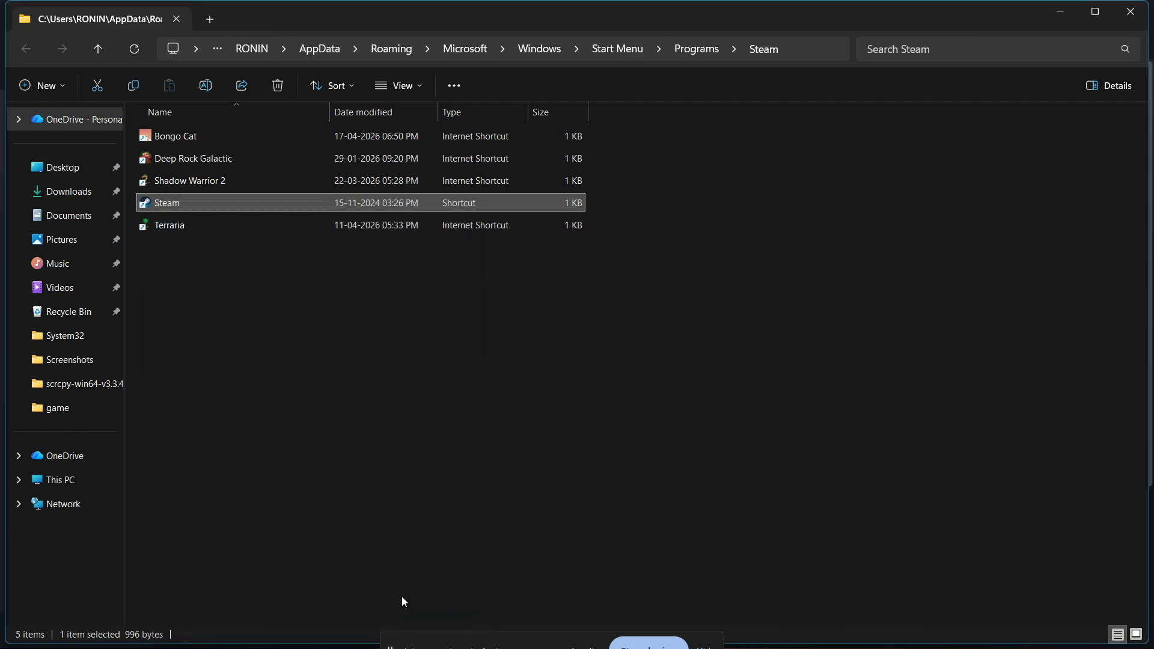
left_click(511, 631)
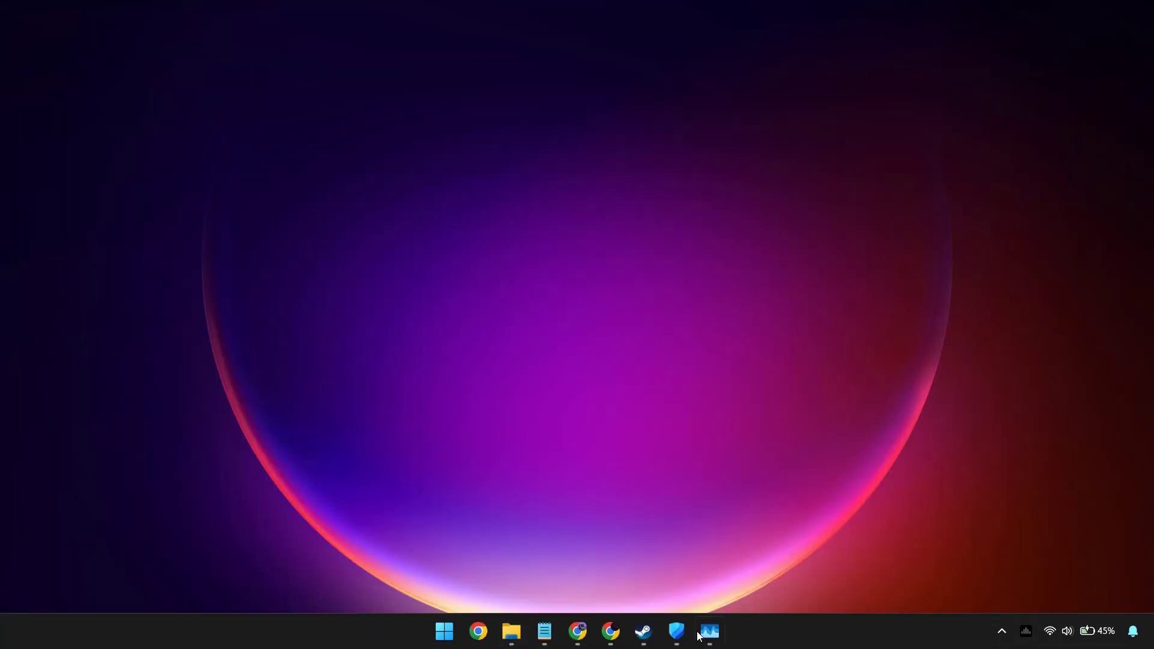
left_click(642, 632)
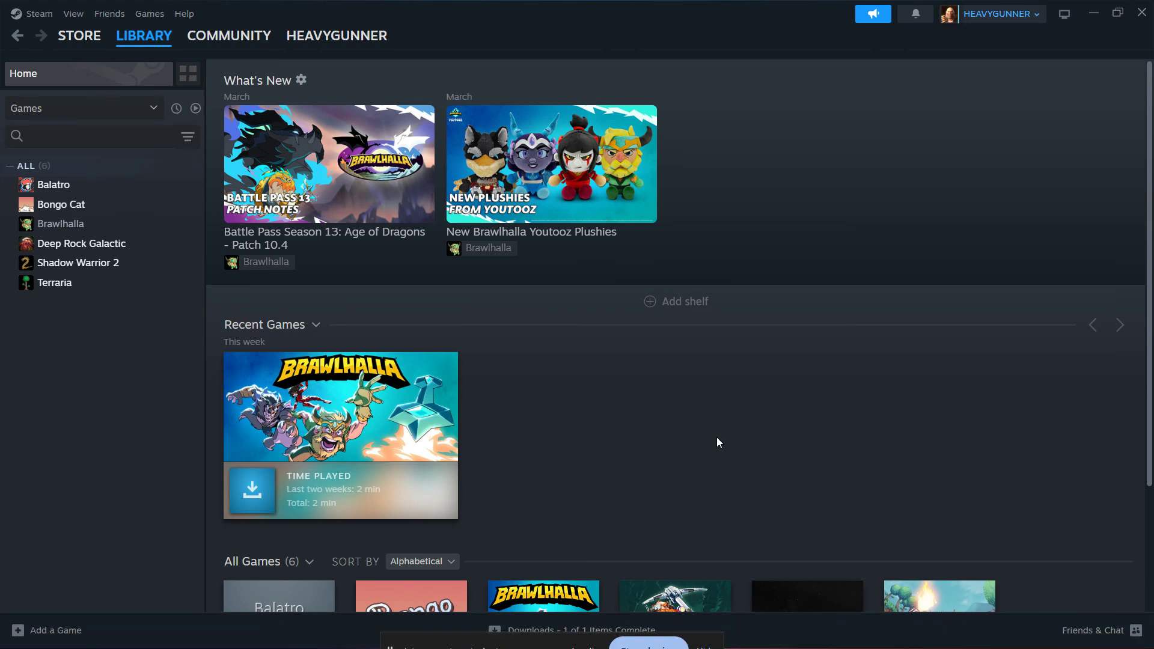